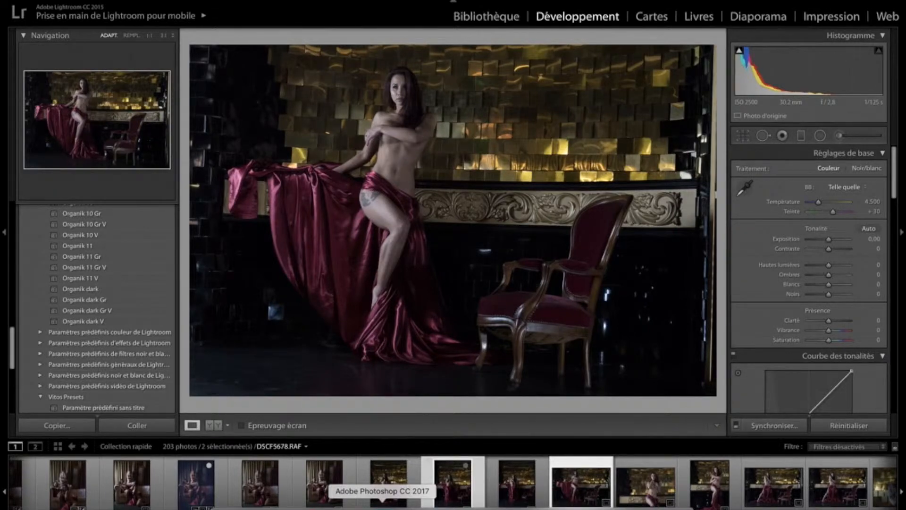
Switch to Photoshop and compare the two stacked photos by toggling the visibility of the DSCF5673.RAF layer
left_click(383, 508)
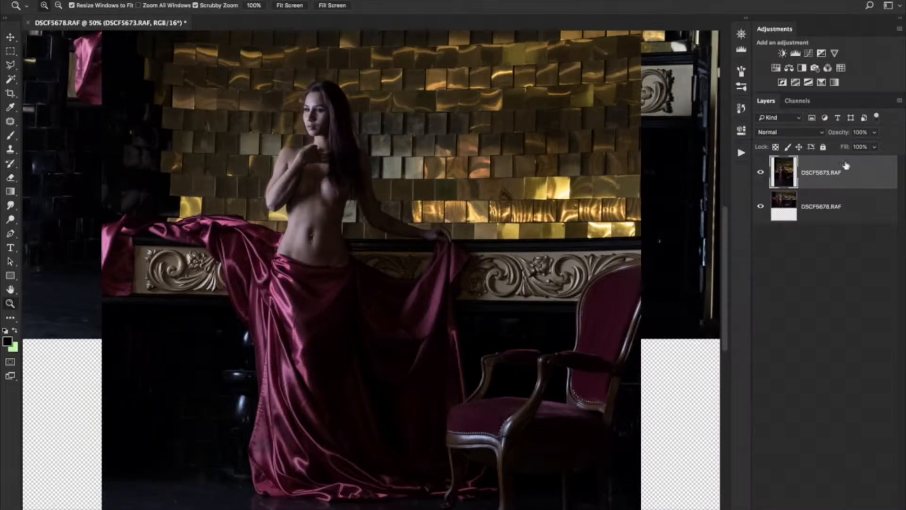
left_click(759, 172)
left_click(759, 172)
left_click(452, 217, "alt")
left_click(453, 217, "alt")
left_click(760, 173)
left_click(761, 173)
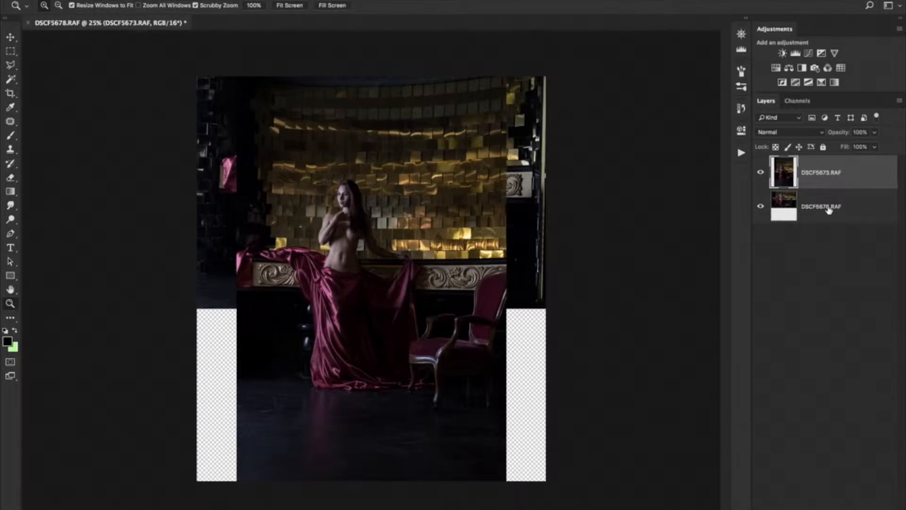
Auto-align the DSCF5673.RAF and DSCF5678.RAF layers using the Auto projection
left_click(829, 210, "shift")
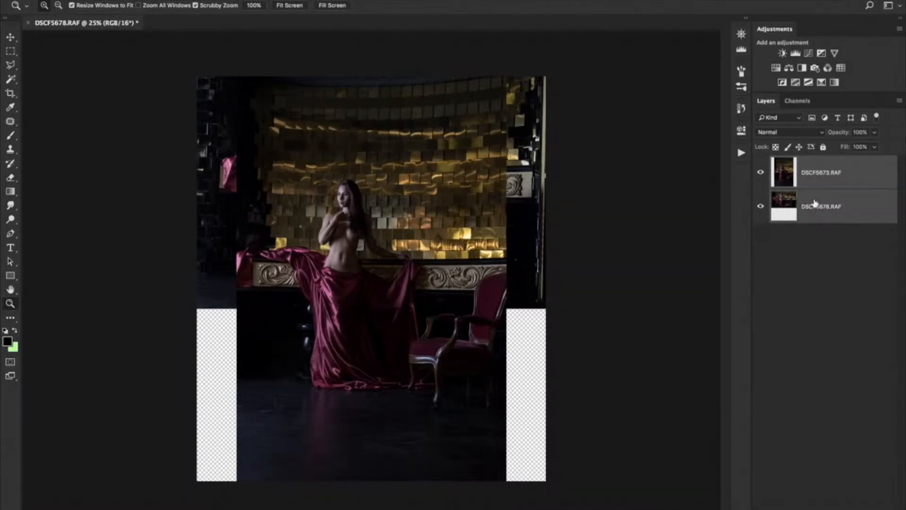
left_click(118, 1)
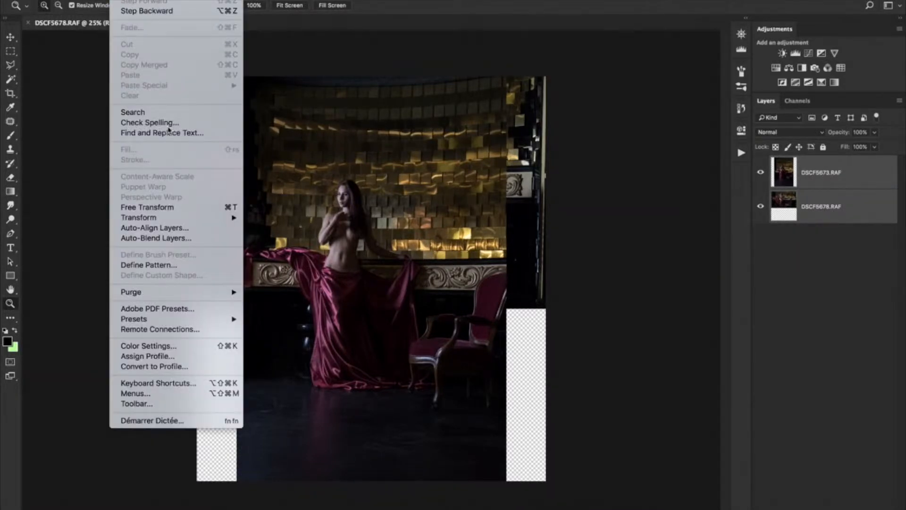
left_click(158, 228)
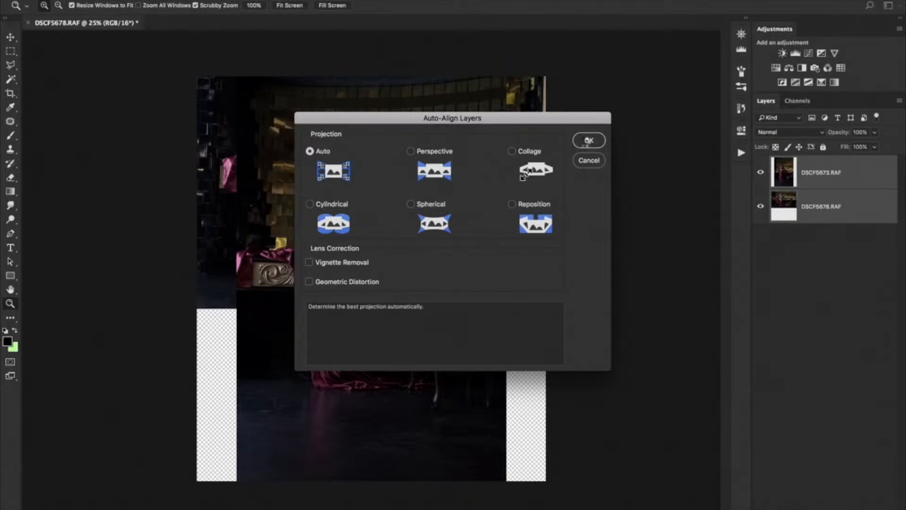
left_click(588, 140)
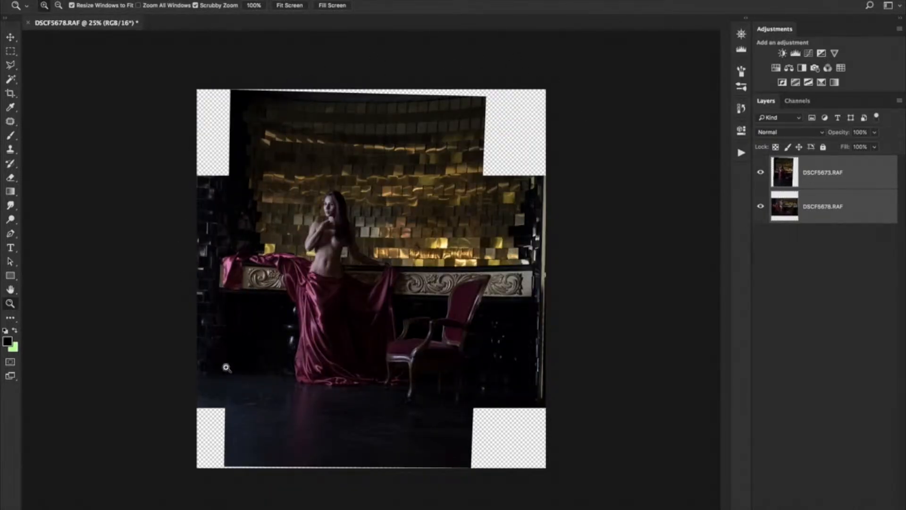
Check the alignment by toggling the visibility of the DSCF5673.RAF layer, and select only that layer
left_click(762, 173)
left_click(762, 173)
left_click(762, 173)
left_click(761, 173)
left_click(761, 173)
left_click(761, 173)
left_click(787, 173)
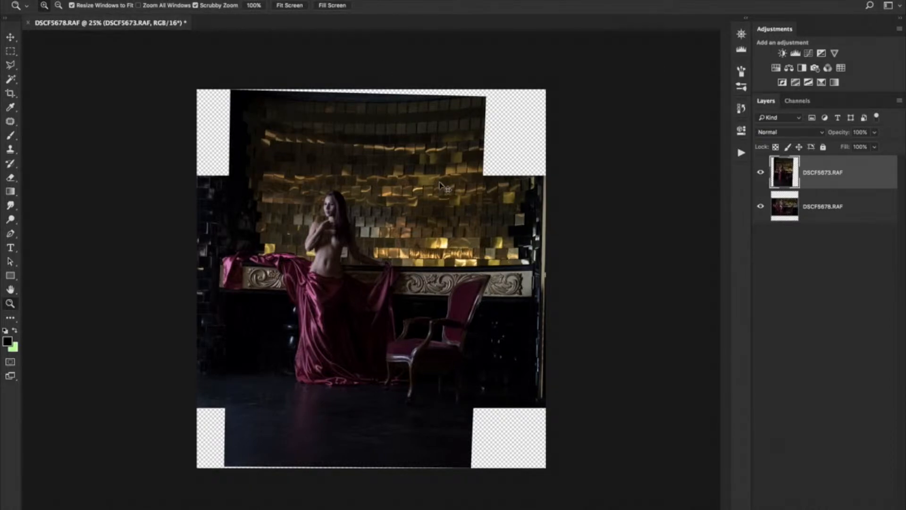
key("ctrl+t")
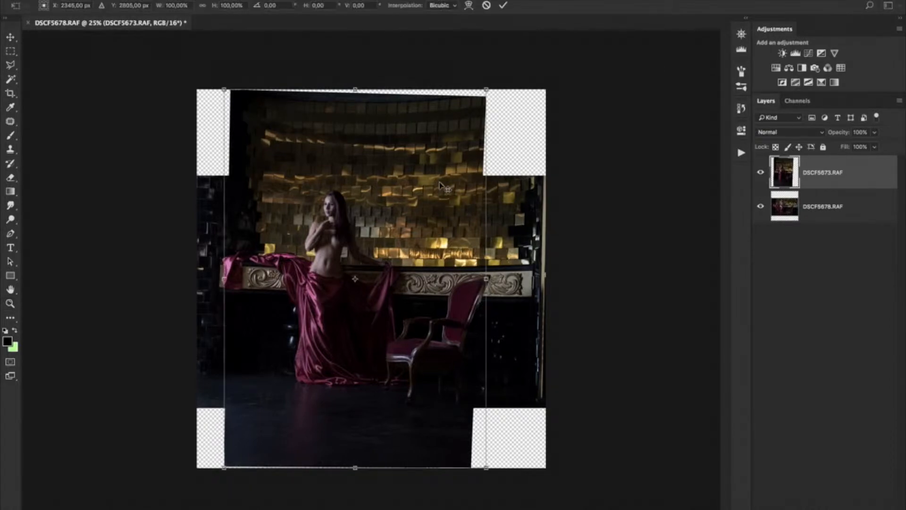
left_click(470, 5)
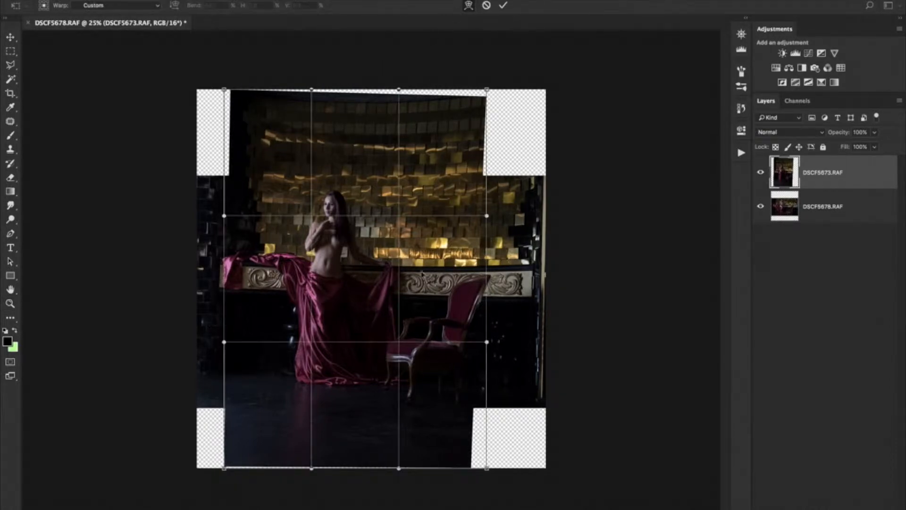
left_click(10, 302)
Warp the DSCF5673.RAF layer slightly so the top of the red chair's back and the carved frieze line up with the photo beneath
left_click(442, 307)
left_click(442, 307)
left_click(442, 306)
left_click(441, 306)
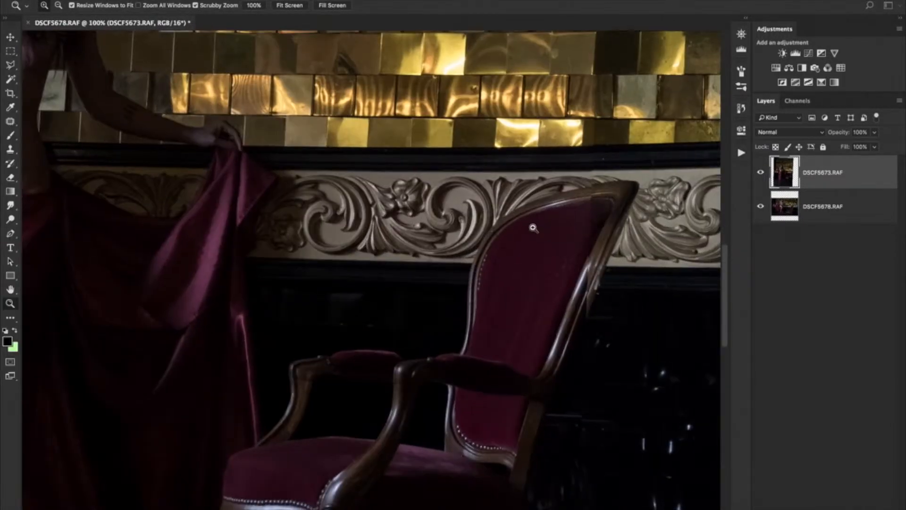
left_click(590, 190)
left_click(590, 191)
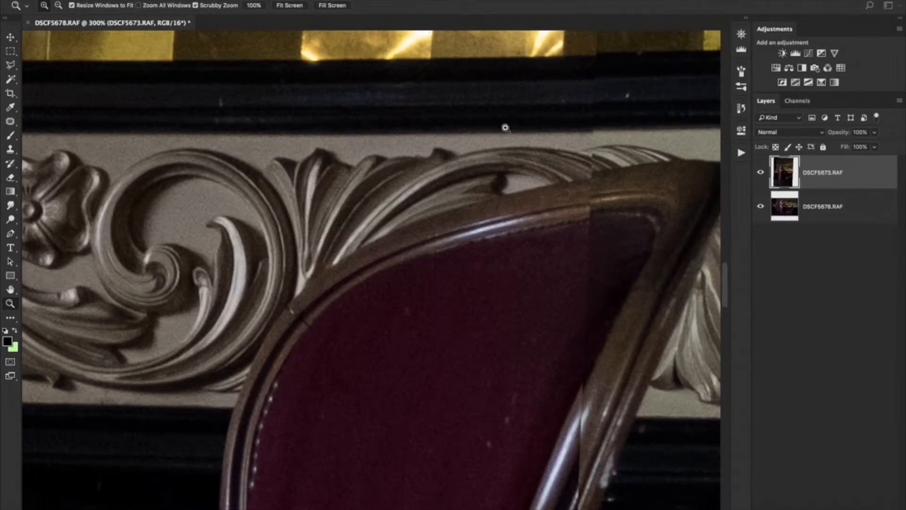
key("ctrl+t")
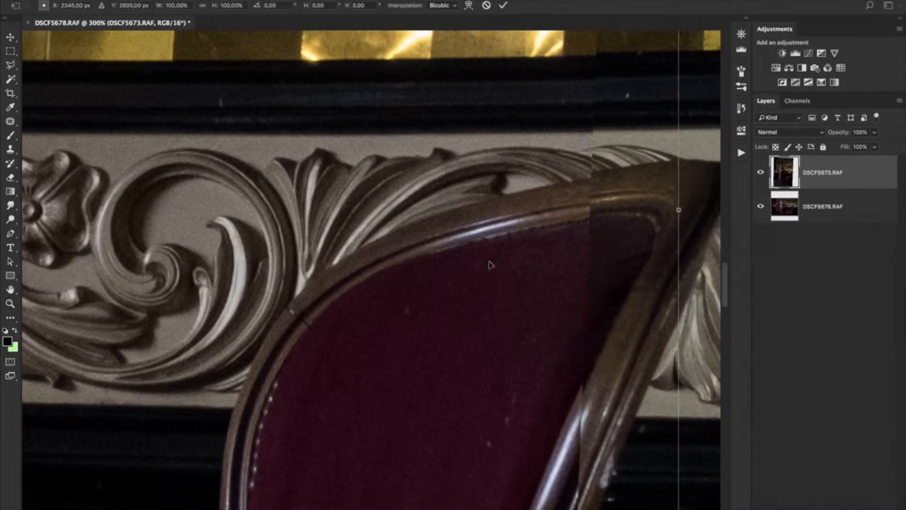
left_click(474, 6)
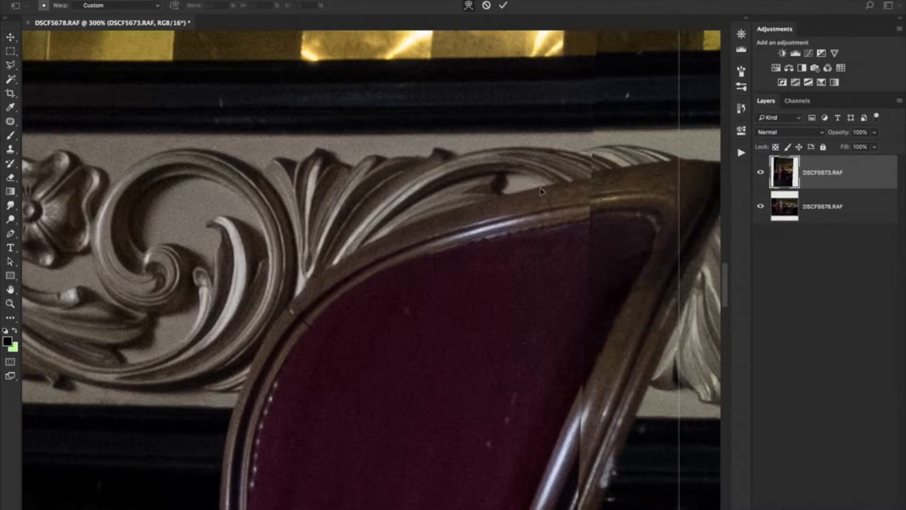
left_click_drag(557, 189, 562, 184)
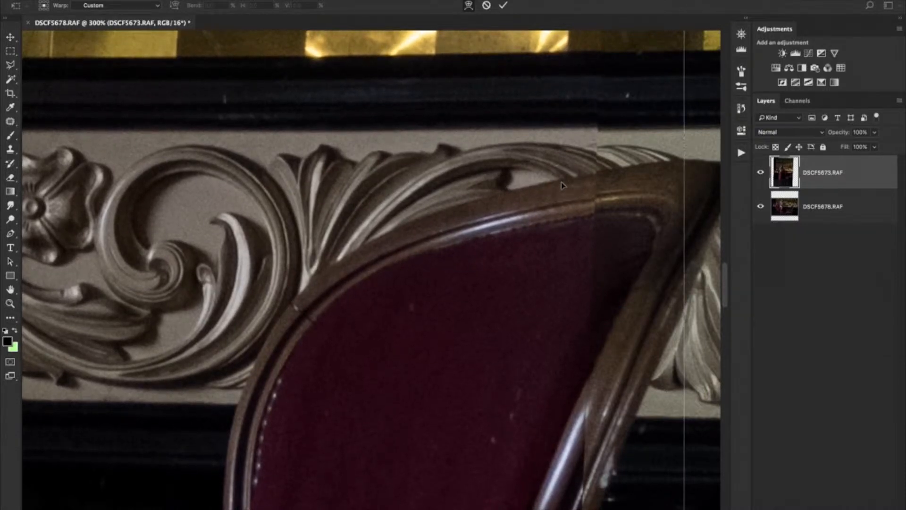
scroll(567, 257, "down", 5)
scroll(567, 258, "down", 8)
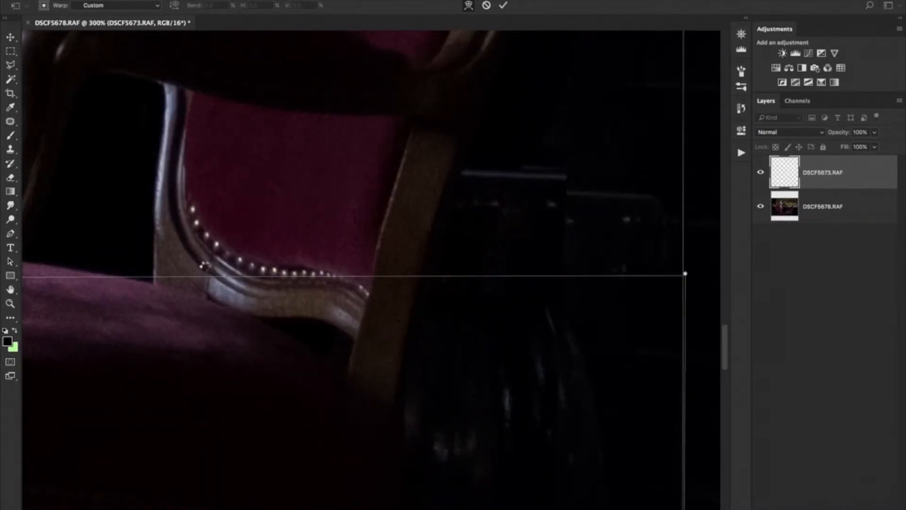
key("Return")
Check the warped alignment across the whole image by toggling the visibility of the DSCF5673.RAF layer
key("z")
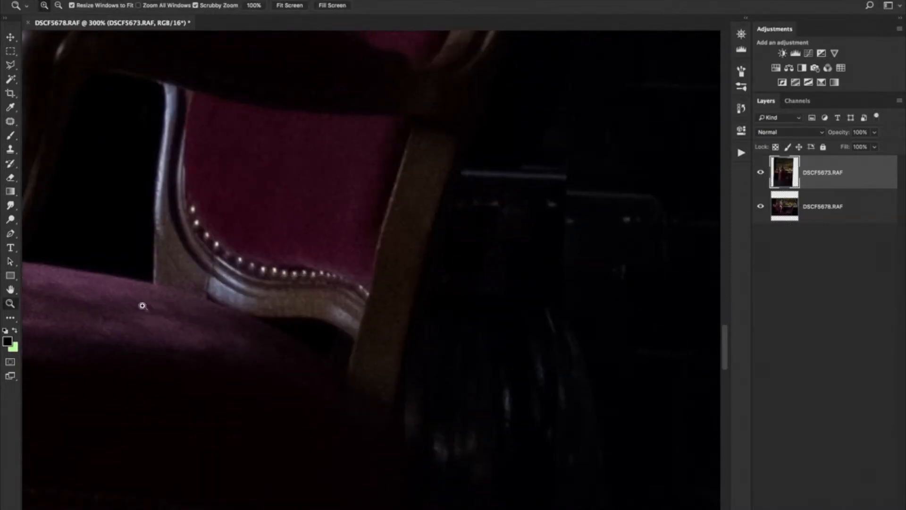
left_click(182, 301, "alt")
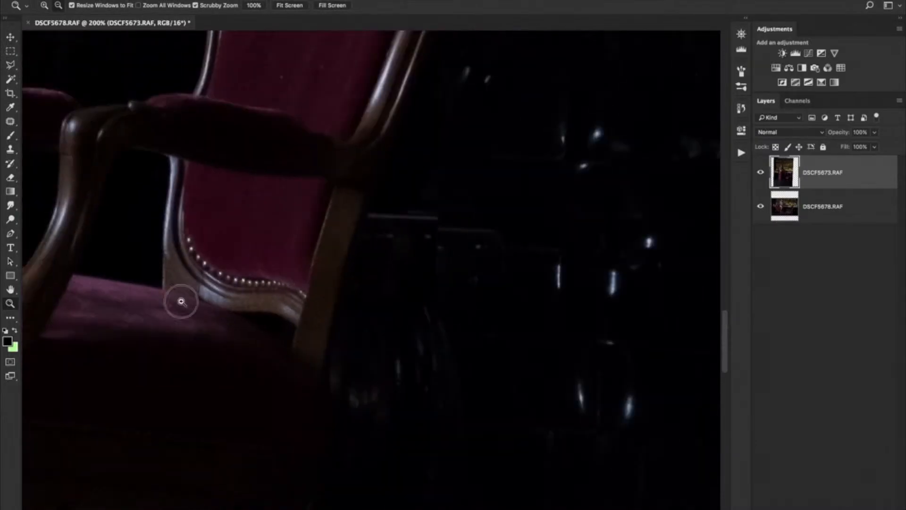
left_click(182, 301, "alt")
left_click(181, 301, "alt")
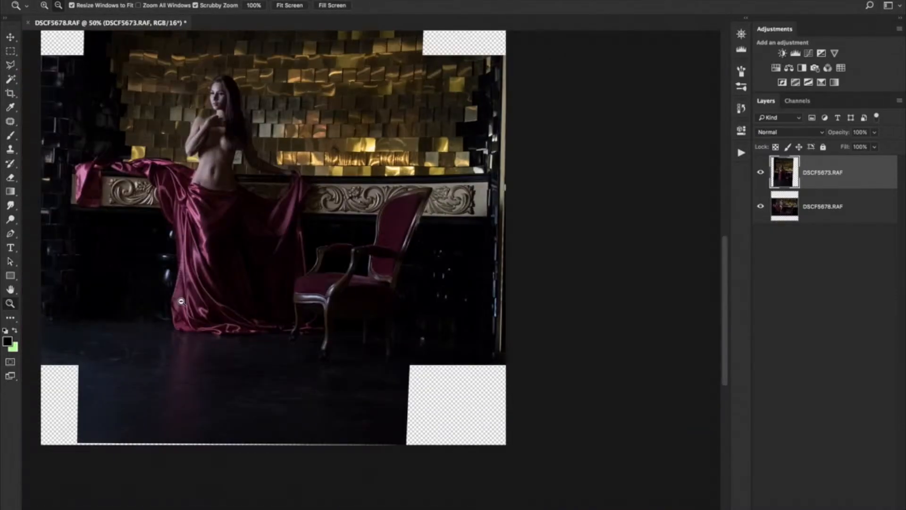
left_click(181, 301, "alt")
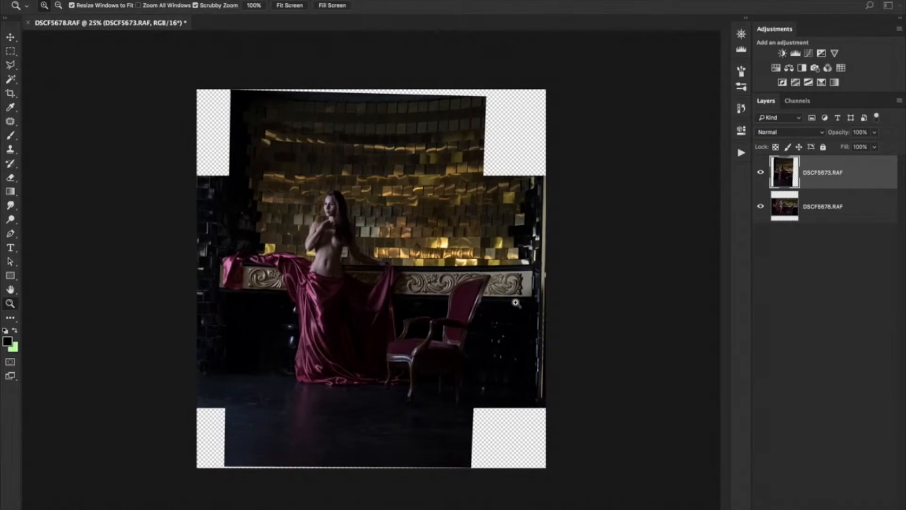
left_click(761, 173)
left_click(761, 173)
left_click(761, 173)
left_click(761, 173)
left_click(759, 173)
left_click(759, 172)
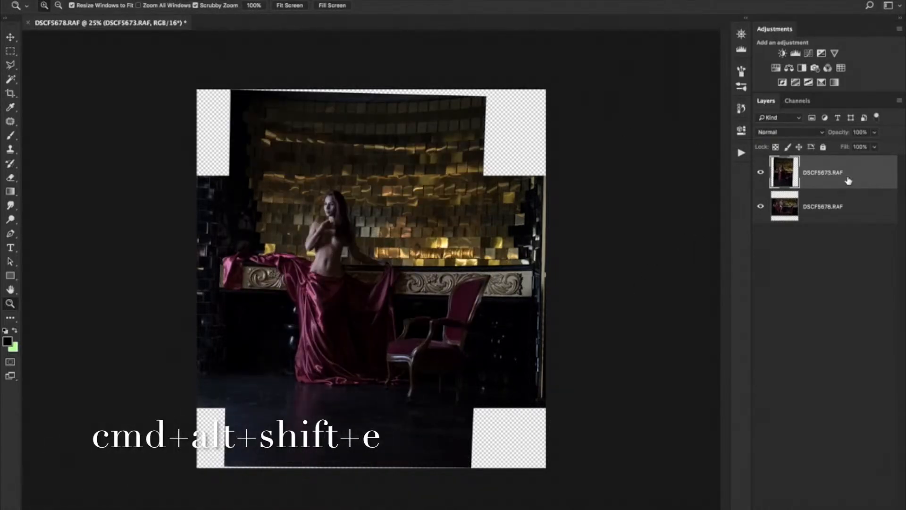
Stamp all visible layers into a new merged layer above the two photos and check it by toggling its visibility
key("super+alt+shift+e")
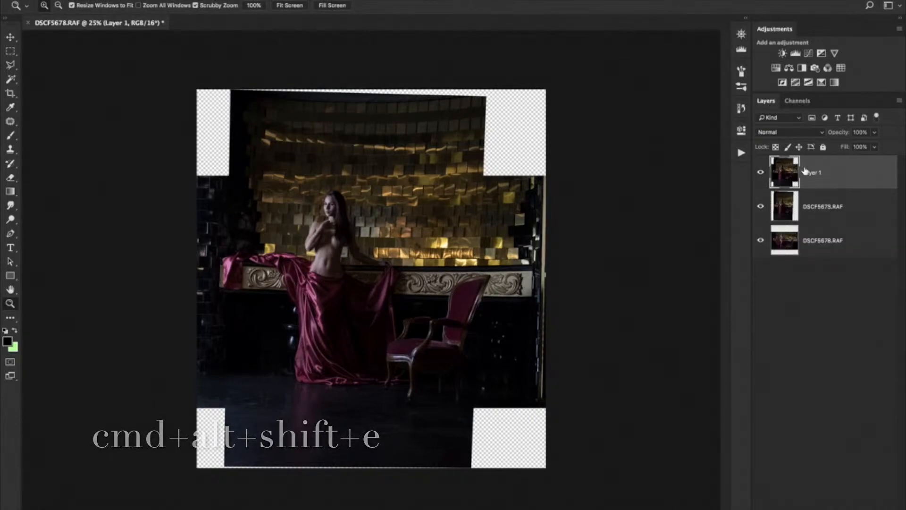
left_click(759, 173)
left_click(758, 173)
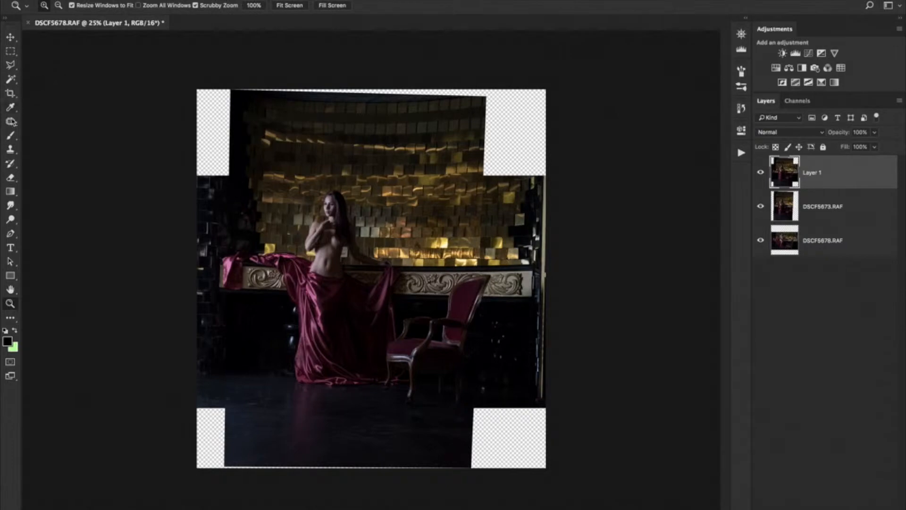
Select the empty upper-left corner of the image with the Polygonal Lasso, slightly overlapping the photo edges
left_click(10, 66)
left_click(191, 182)
left_click(239, 179)
left_click(244, 81)
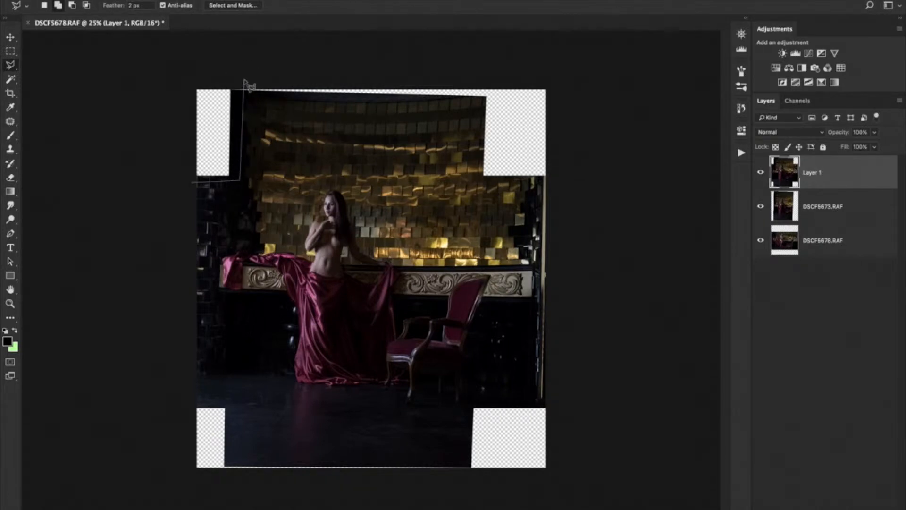
double_click(161, 71)
Add the thin empty strip along the image's upper edge and the empty upper-right corner to the polygonal selection
left_click(217, 86)
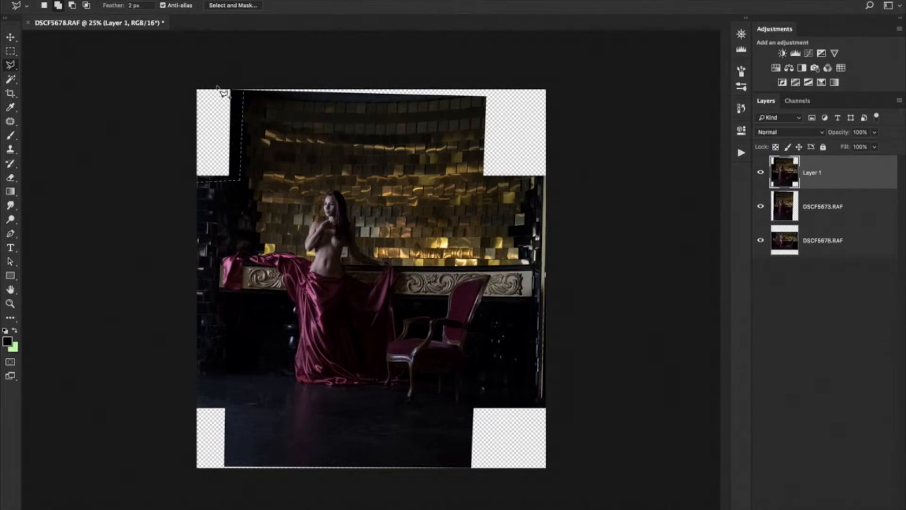
left_click(252, 99)
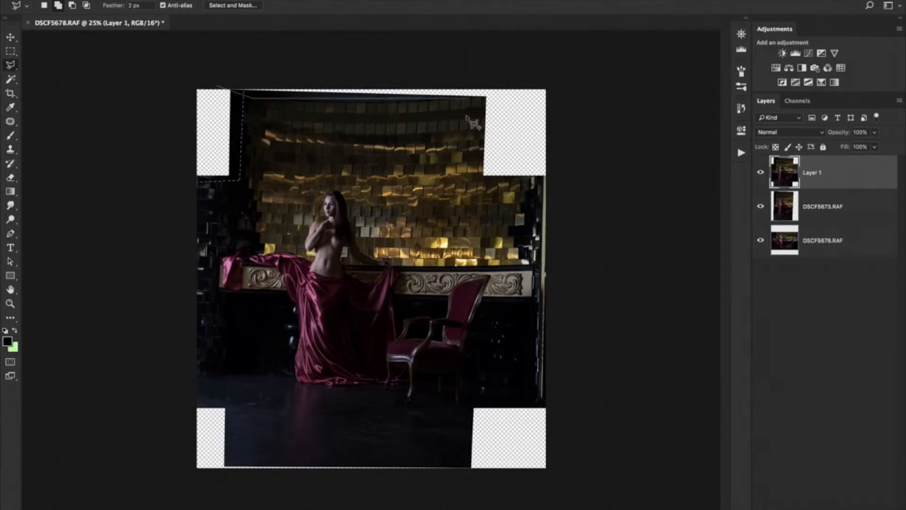
left_click(481, 103)
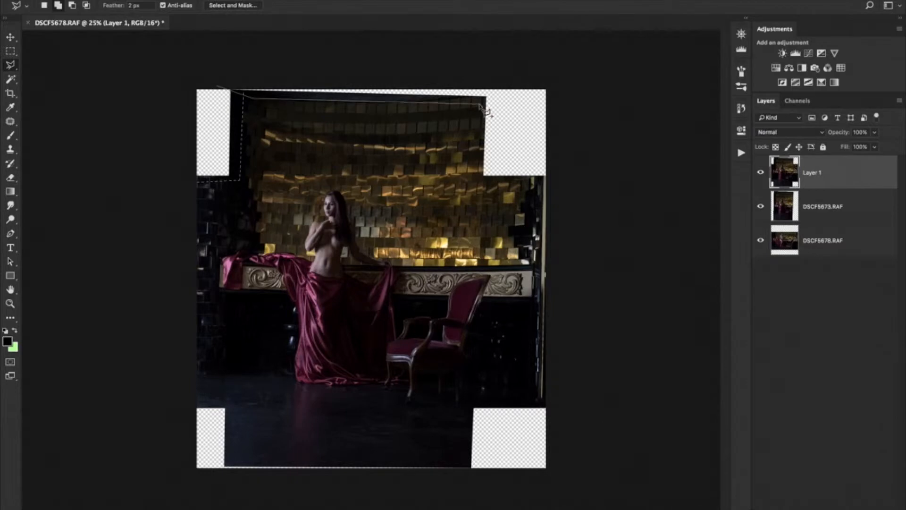
left_click(475, 179)
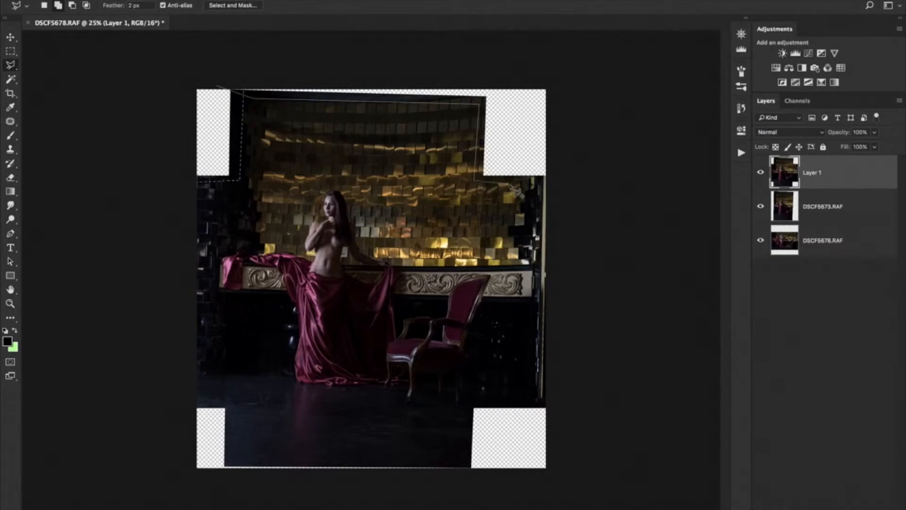
left_click(554, 178)
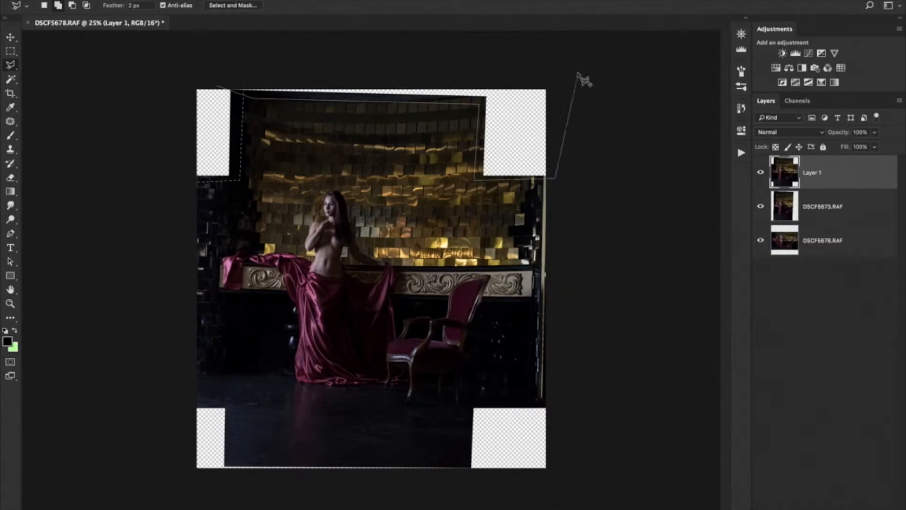
left_click(567, 60)
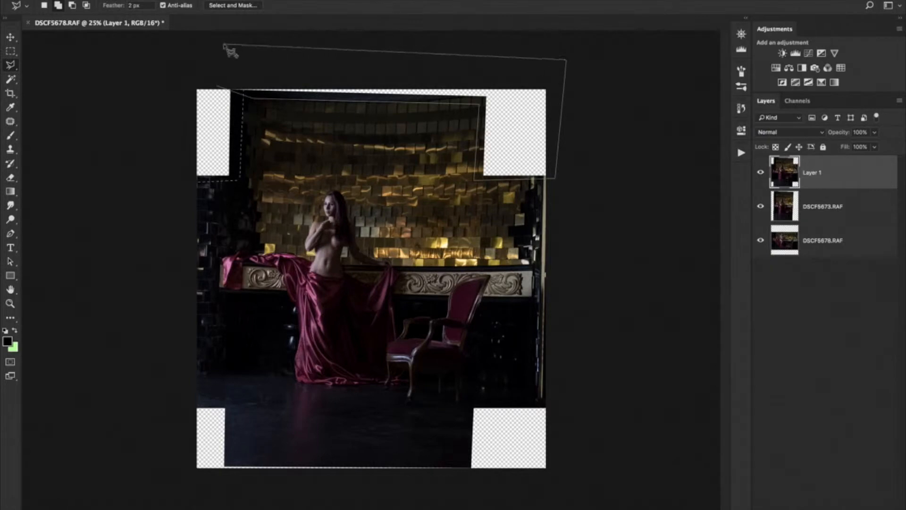
left_click(182, 62)
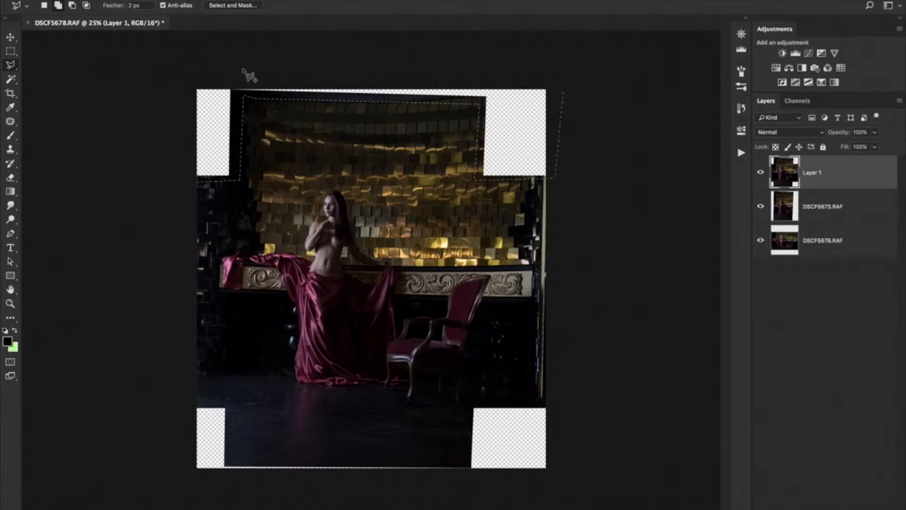
Add the empty lower-left and lower-right corners of the image to the selection, slightly overlapping the photo edges
left_click(184, 404)
left_click(240, 404)
left_click(234, 468)
left_click(173, 483)
double_click(162, 426)
left_click(560, 405)
left_click(452, 405)
left_click(461, 473)
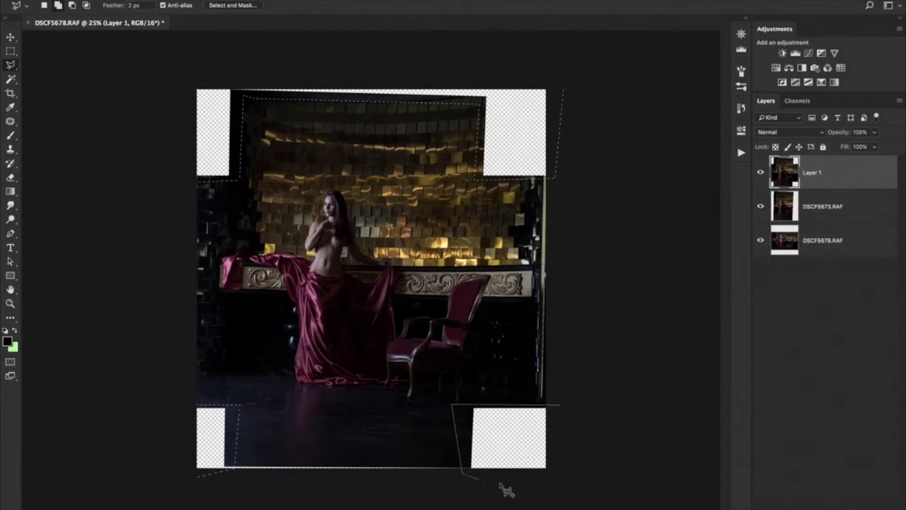
double_click(576, 478)
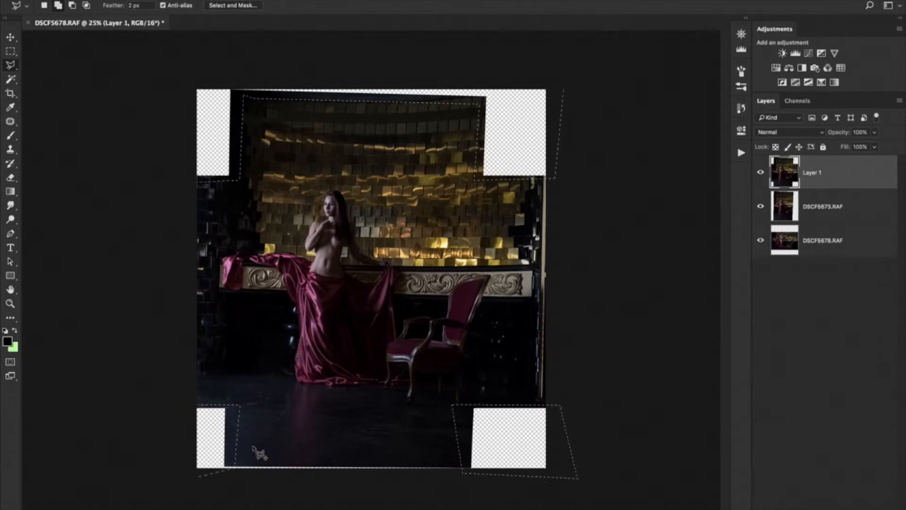
Add the thin strip along the image's lower edge to the selection, joining the two lower corners
left_click(180, 457)
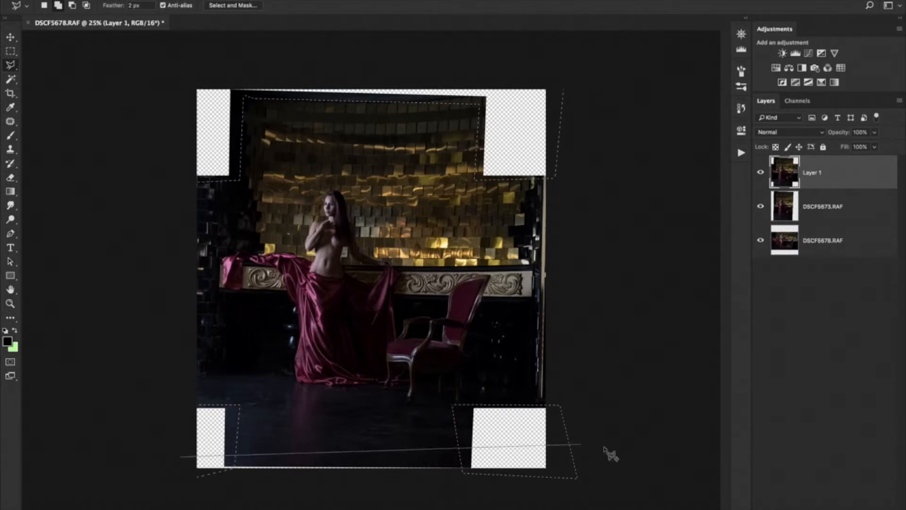
left_click(625, 467)
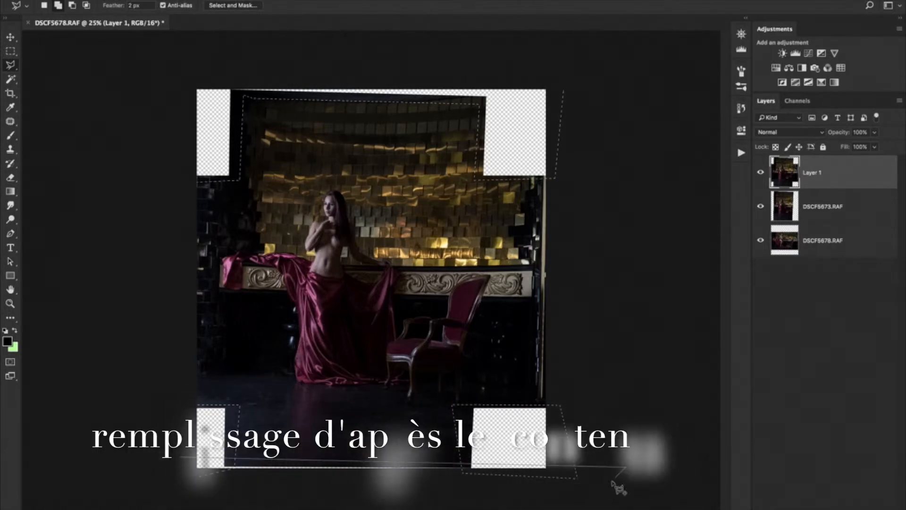
left_click(575, 508)
double_click(145, 489)
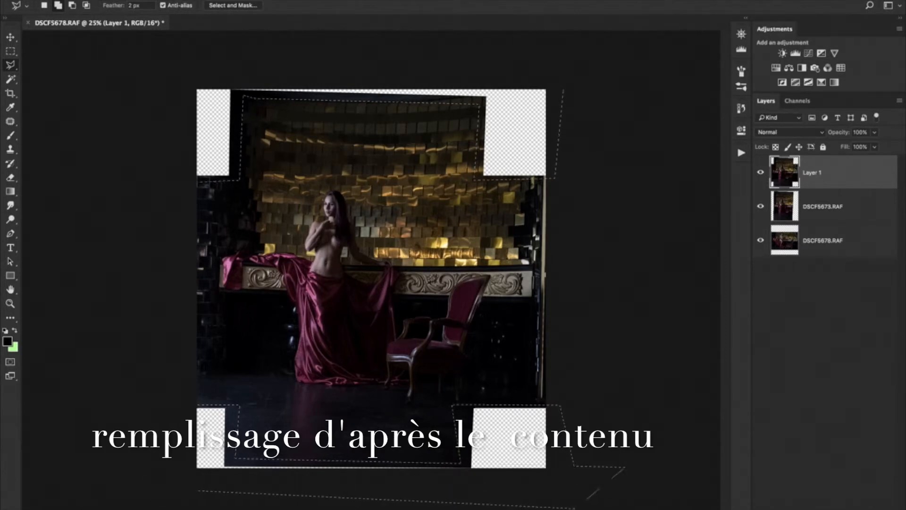
Fill the selected empty edges and corners with Content-Aware contents, Normal mode and 100% opacity, and deselect
left_click(120, 0)
left_click(128, 149)
left_click(462, 198)
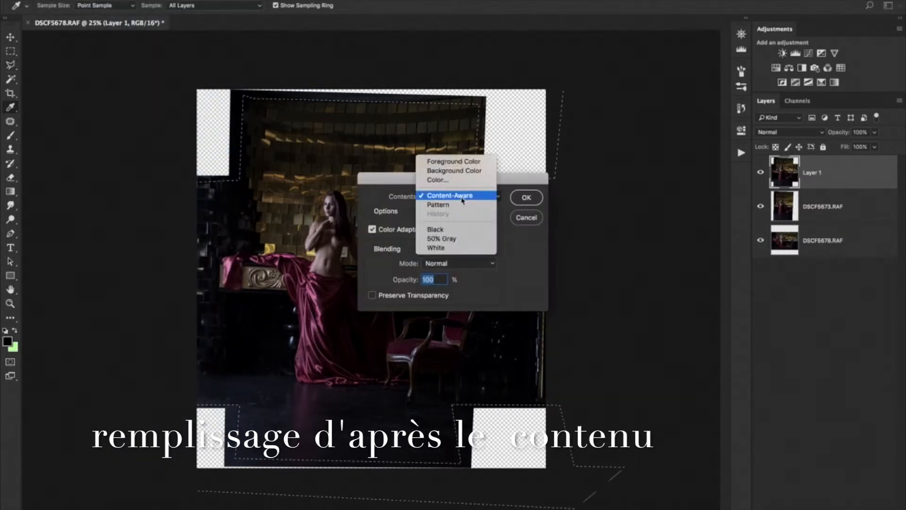
left_click(462, 198)
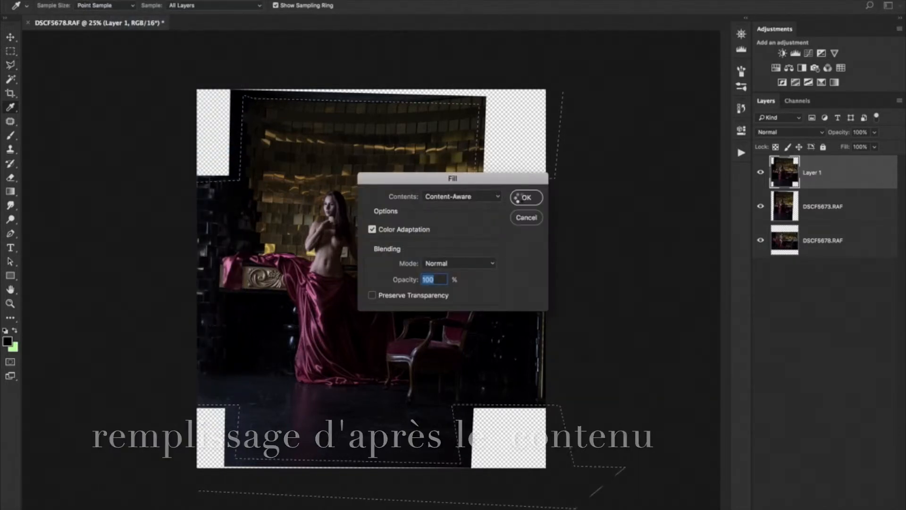
left_click(524, 197)
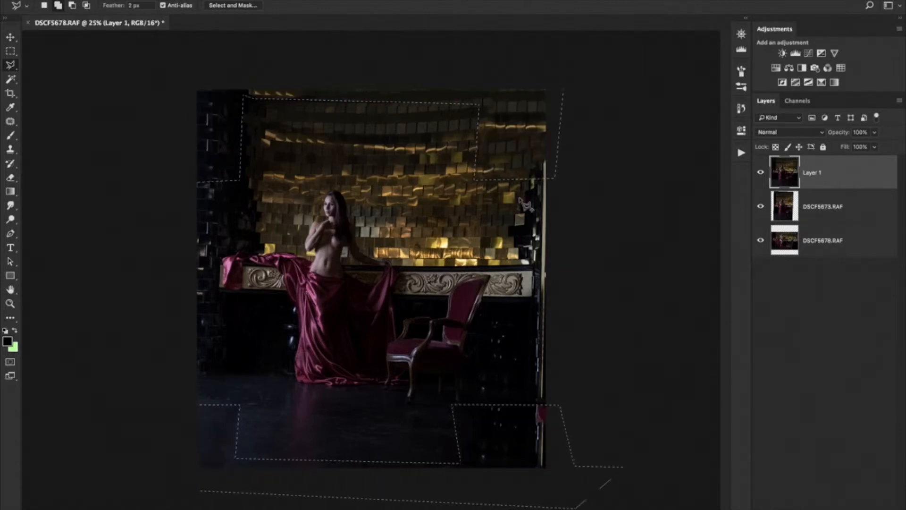
key("ctrl+d")
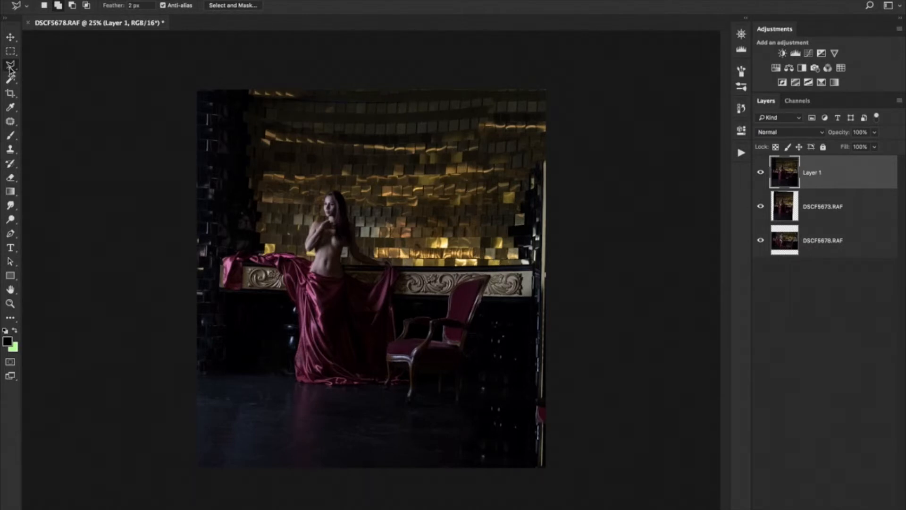
Crop the image to cut off the vertical strip at its right edge, rotating it slightly to straighten the scene
left_click(11, 93)
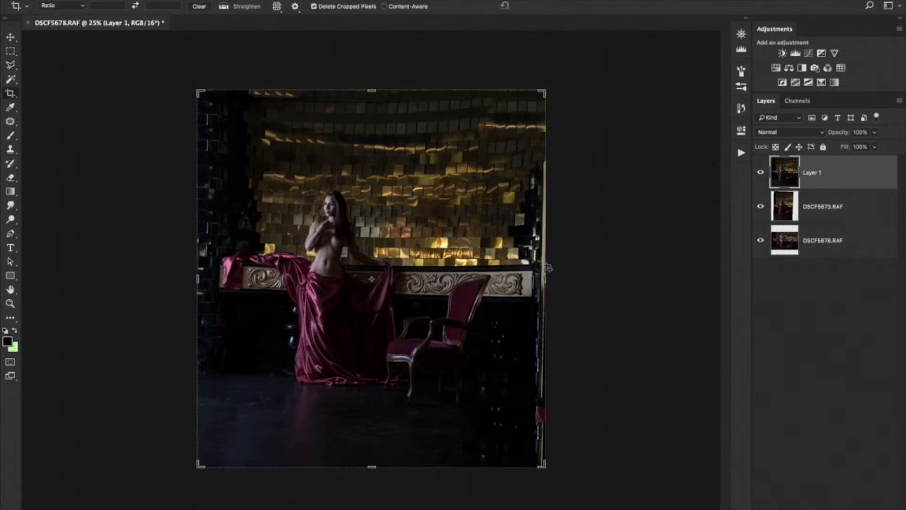
left_click_drag(542, 279, 533, 281)
left_click_drag(624, 343, 625, 339)
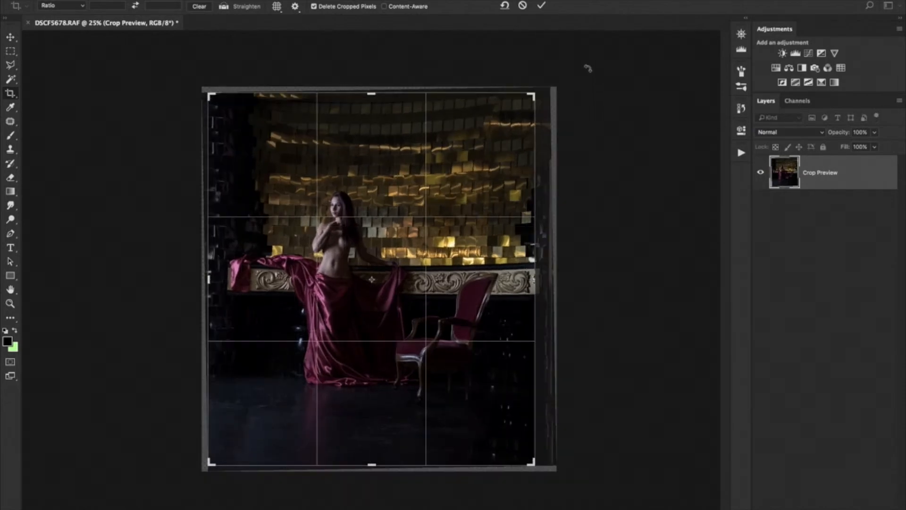
key("Return")
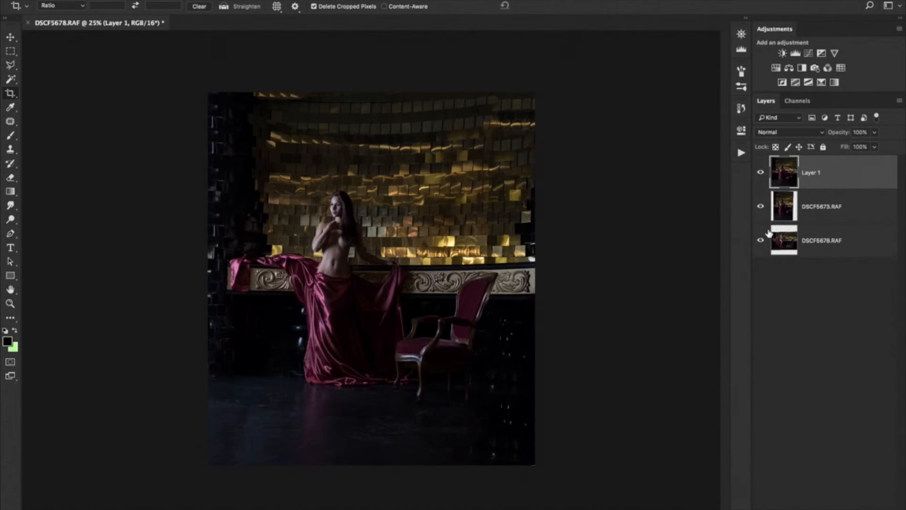
Compare the composite with each source photo by isolating layers DSCF5678.RAF and DSCF5673.RAF and restoring all layers each time
left_click(761, 241, "alt")
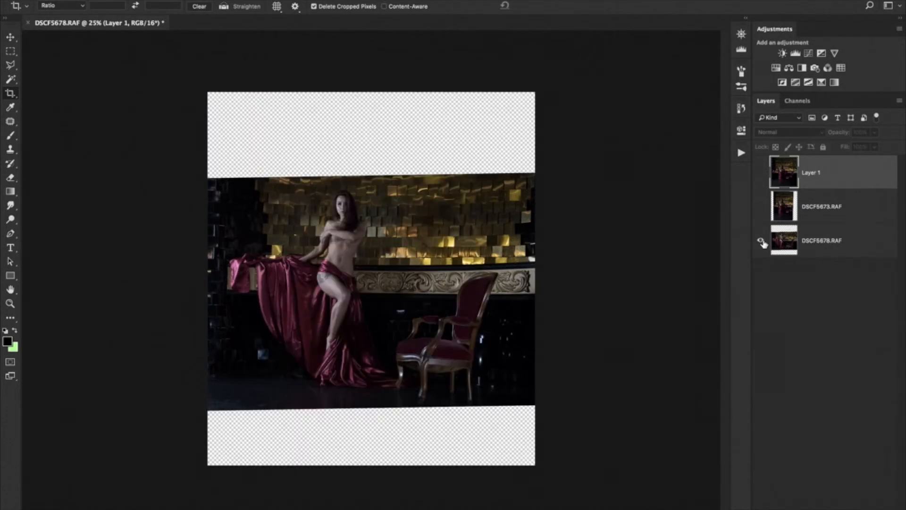
left_click(761, 241, "alt")
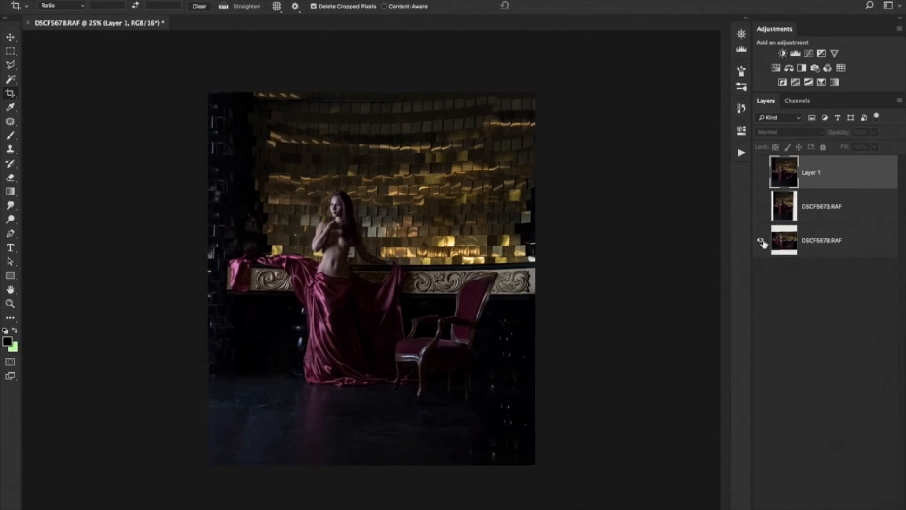
left_click(761, 241, "alt")
left_click(760, 240, "alt")
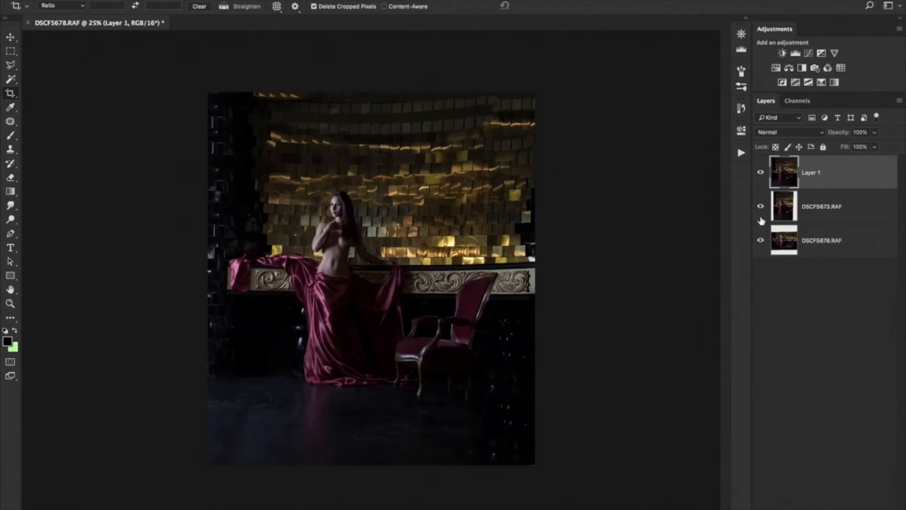
left_click(759, 212, "alt")
left_click(759, 211, "alt")
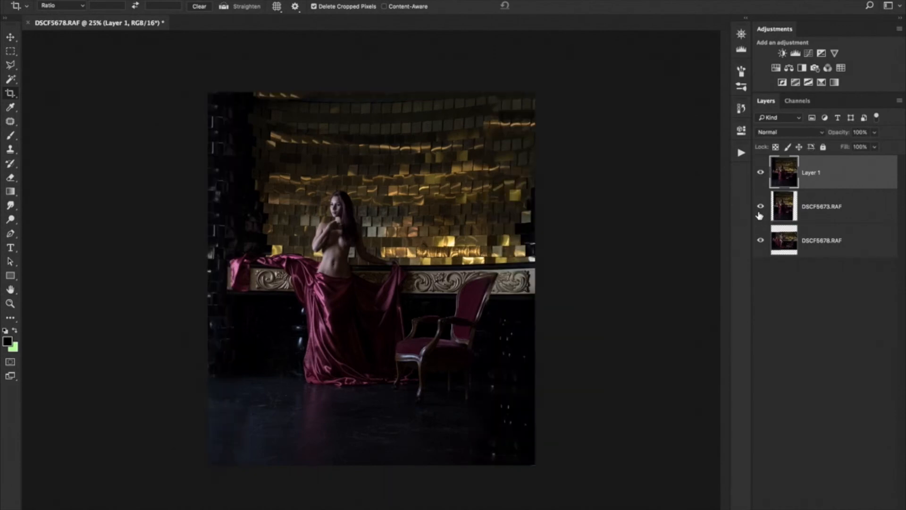